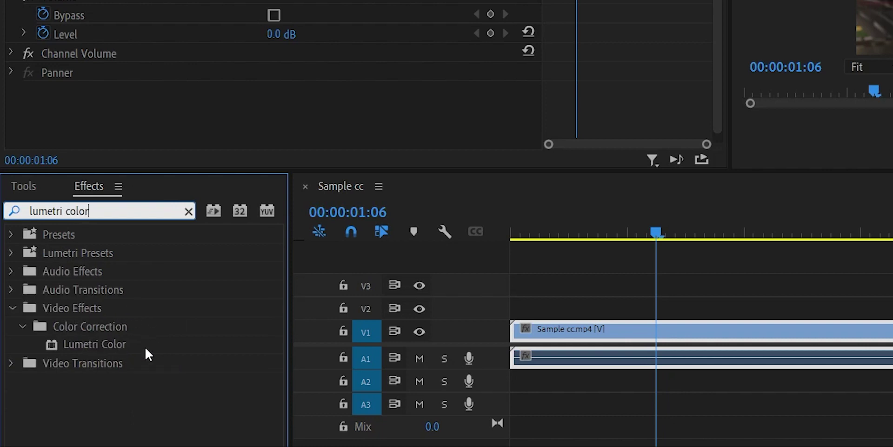
Step: Apply Lumetri Color to the Sample cc clip with Temperature -12.0 and Exposure 1.2
{"action": "left_click_drag", "start_coordinate": [112, 349], "coordinate": [675, 339]}
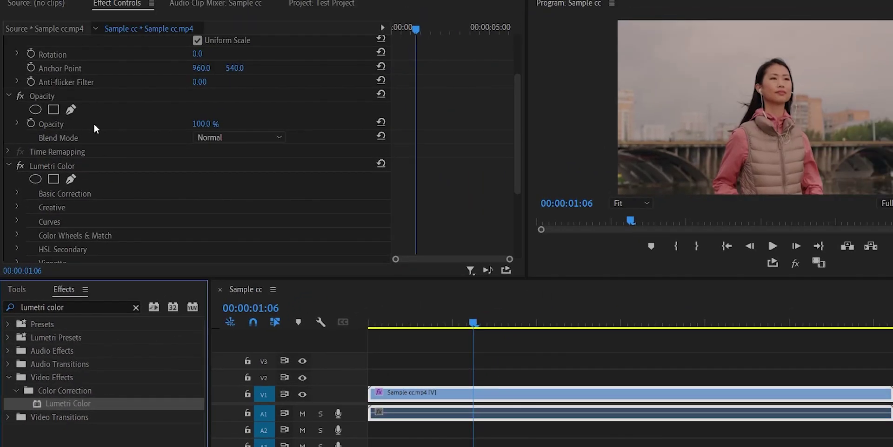
{"action": "scroll", "coordinate": [98, 149], "scroll_direction": "down", "scroll_amount": 2}
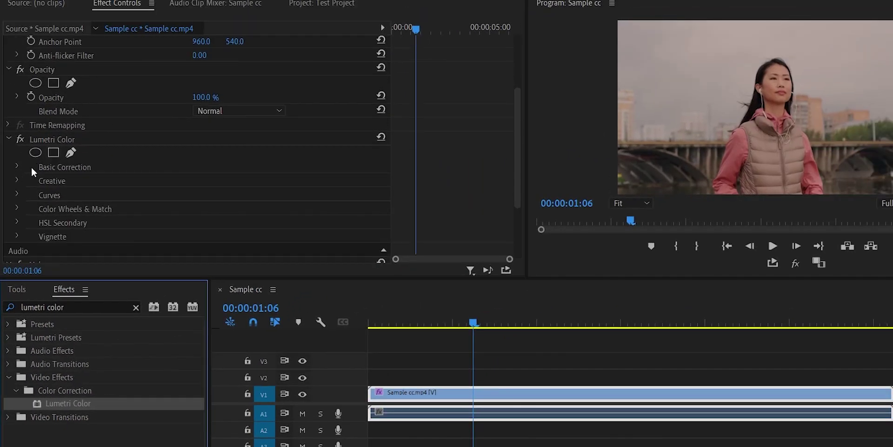
{"action": "left_click", "coordinate": [17, 166]}
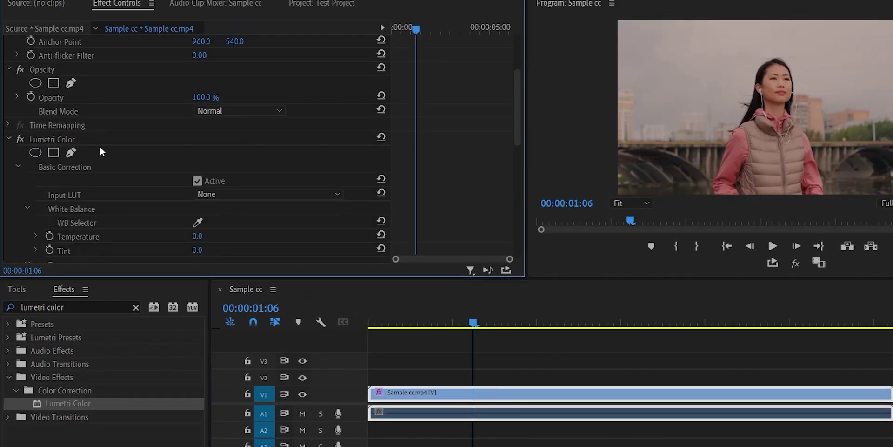
{"action": "scroll", "coordinate": [100, 149], "scroll_direction": "down", "scroll_amount": 3}
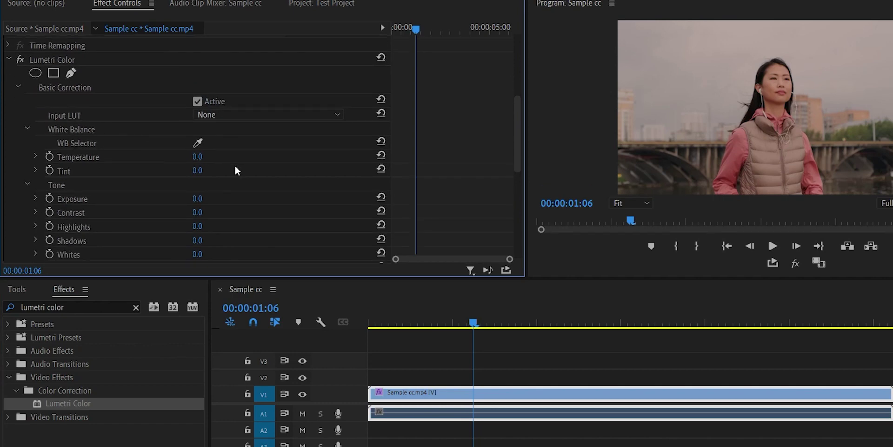
{"action": "mouse_move", "coordinate": [194, 157]}
{"action": "left_mouse_down"}
{"action": "mouse_move", "coordinate": [177, 156]}
{"action": "mouse_move", "coordinate": [209, 163]}
{"action": "left_mouse_up"}
{"action": "left_click_drag", "start_coordinate": [197, 198], "coordinate": [205, 198]}
{"action": "left_click", "coordinate": [234, 0]}
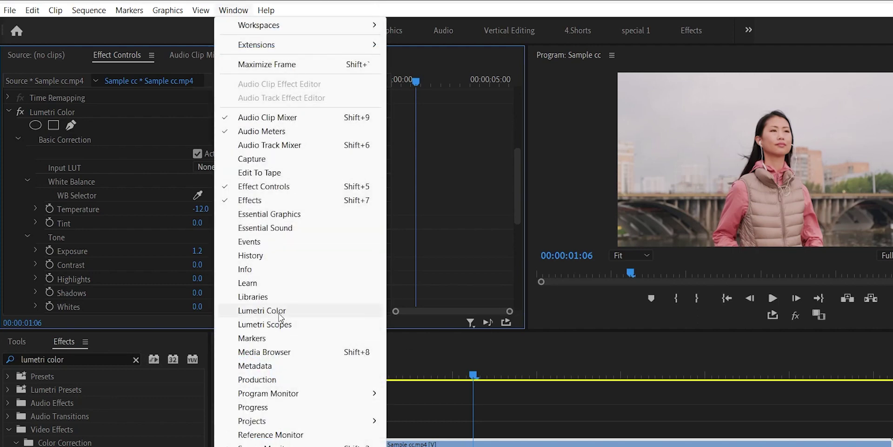
Step: Switch to the Color workspace, show Lumetri Color and Lumetri Scopes, then return to Effect Controls
{"action": "left_click", "coordinate": [389, 310]}
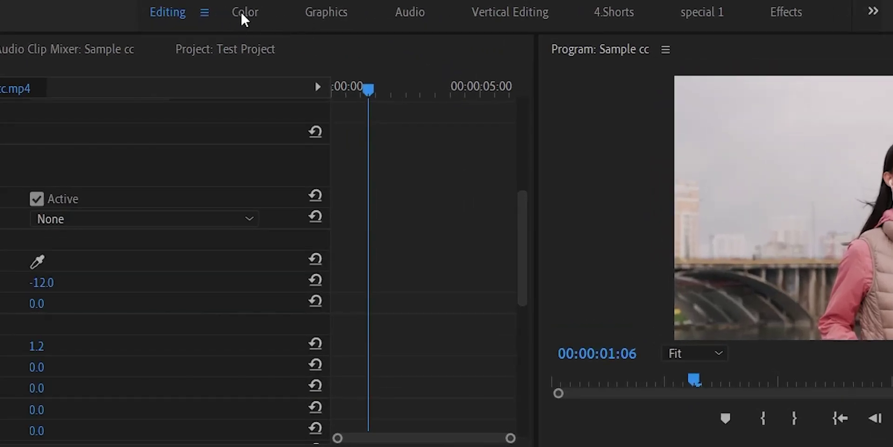
{"action": "left_click", "coordinate": [245, 17]}
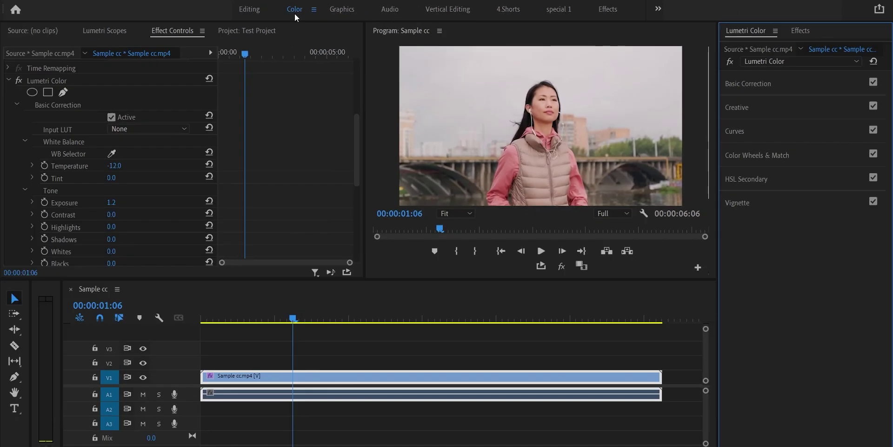
{"action": "left_click", "coordinate": [732, 27]}
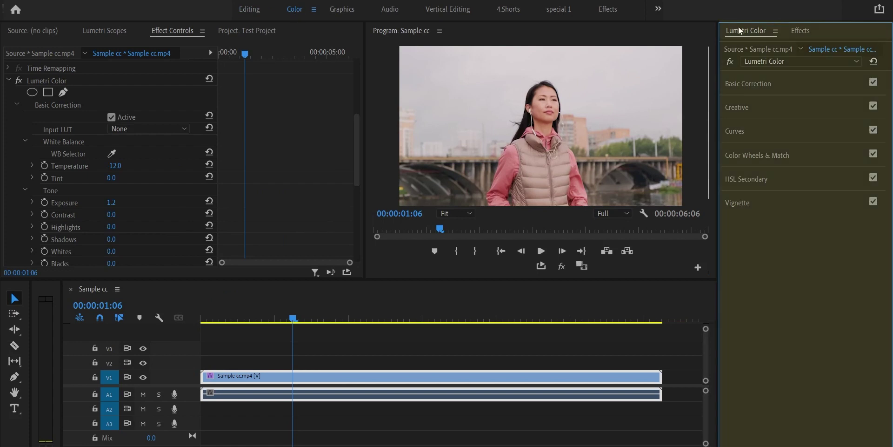
{"action": "left_click", "coordinate": [123, 33]}
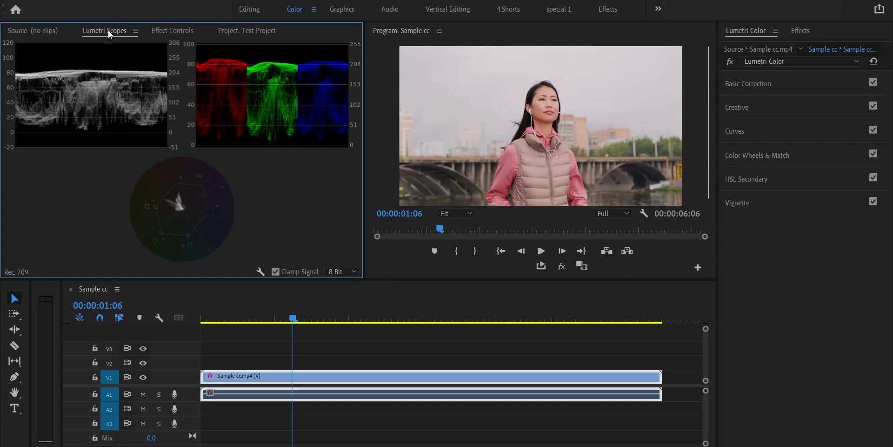
{"action": "left_click", "coordinate": [205, 12]}
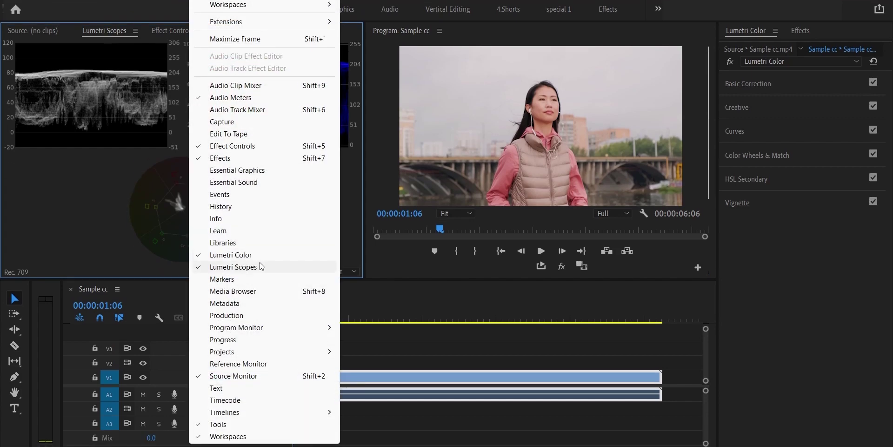
{"action": "left_click", "coordinate": [260, 266]}
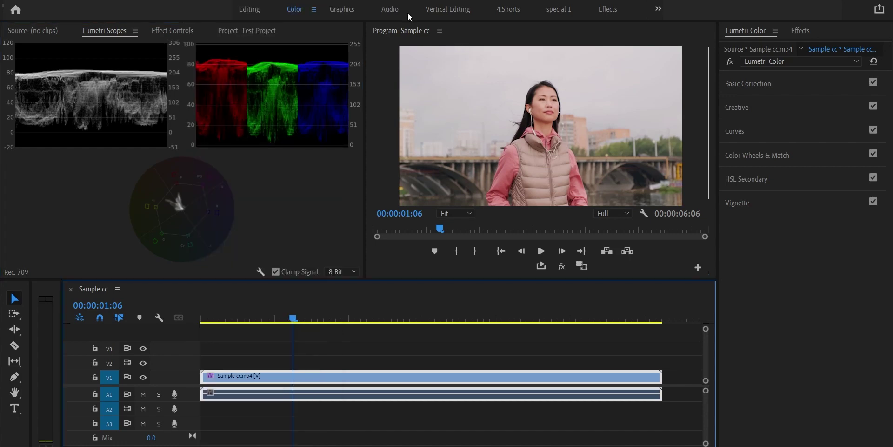
{"action": "left_click", "coordinate": [188, 30]}
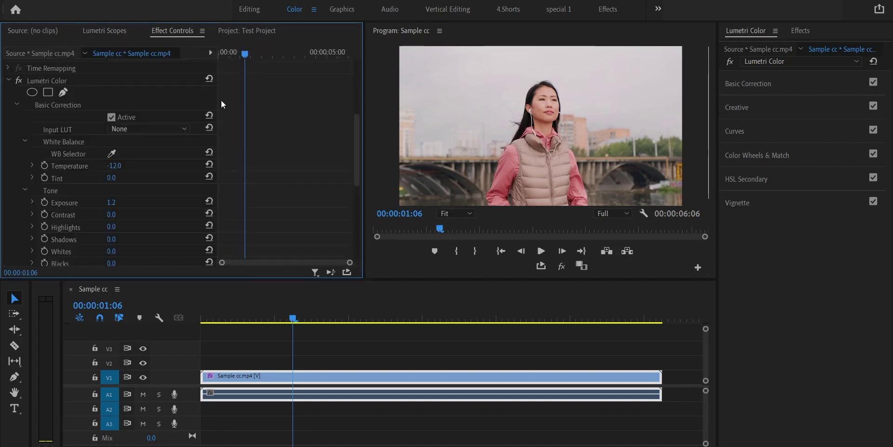
Step: Delete the Lumetri Color effect, then lower Exposure to -0.8 in Basic Correction
{"action": "left_click", "coordinate": [71, 82]}
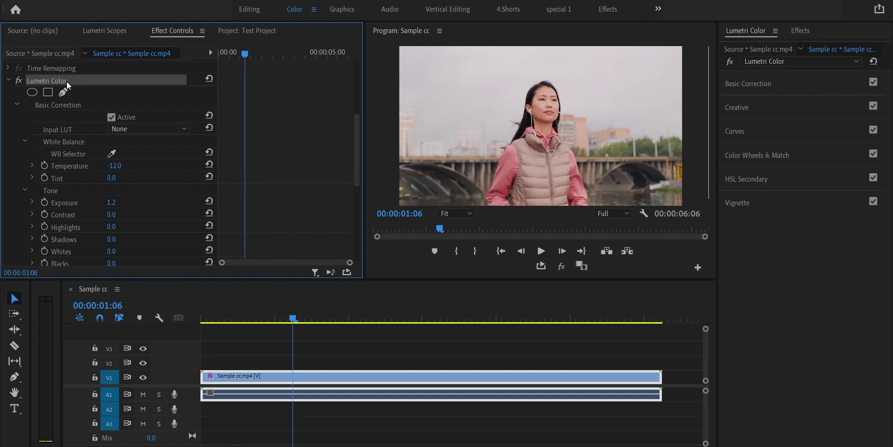
{"action": "key", "text": "Delete"}
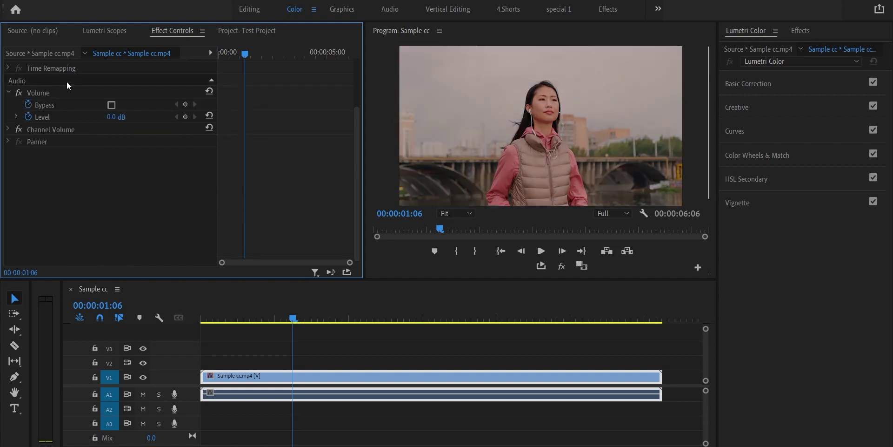
{"action": "left_click", "coordinate": [803, 32]}
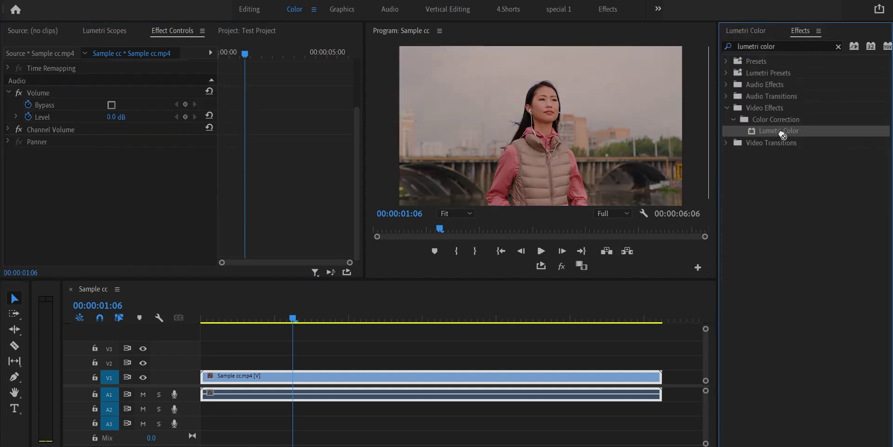
{"action": "left_click", "coordinate": [754, 30]}
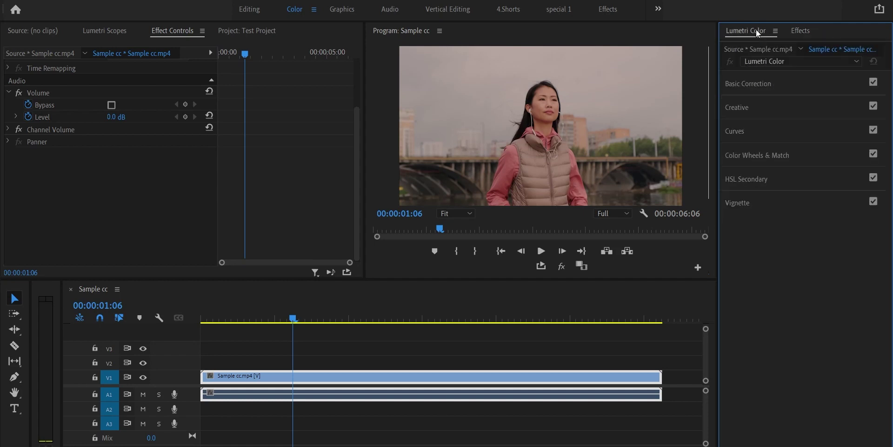
{"action": "left_click", "coordinate": [771, 82]}
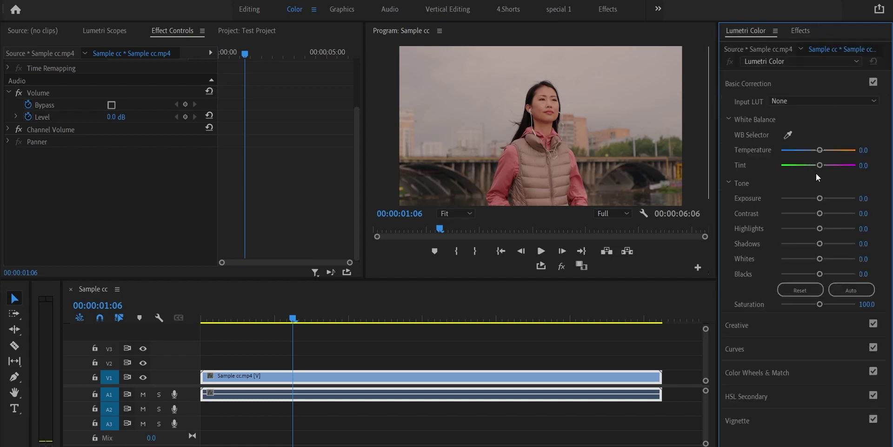
{"action": "left_click_drag", "start_coordinate": [820, 198], "coordinate": [812, 198]}
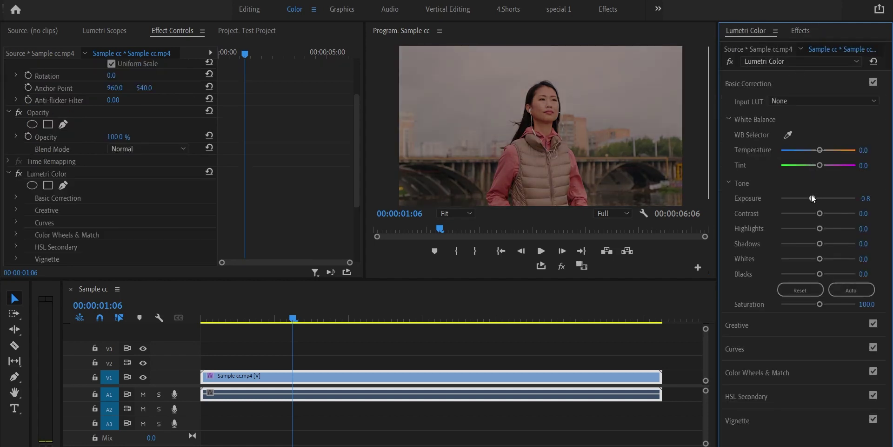
Step: Select the Lumetri Color effect again and delete it, removing the grade
{"action": "left_click", "coordinate": [77, 174]}
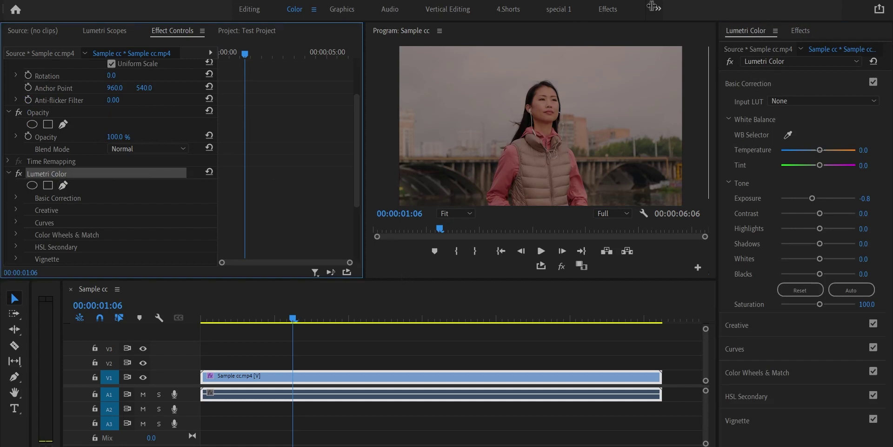
{"action": "left_click", "coordinate": [801, 31]}
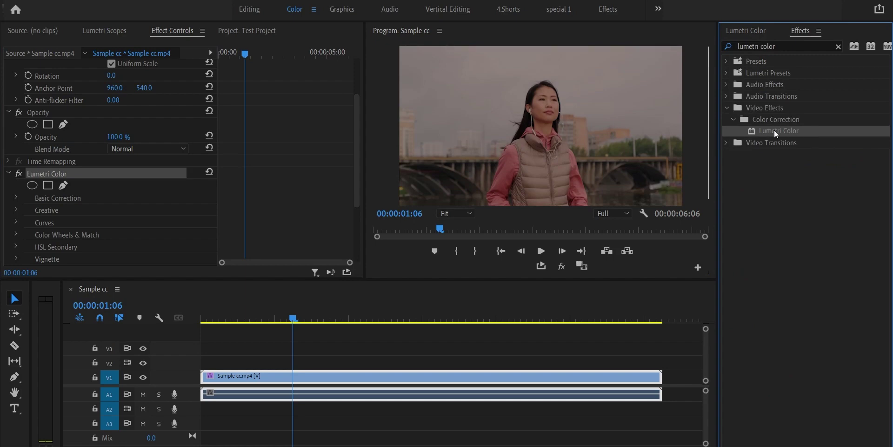
{"action": "left_click", "coordinate": [763, 33]}
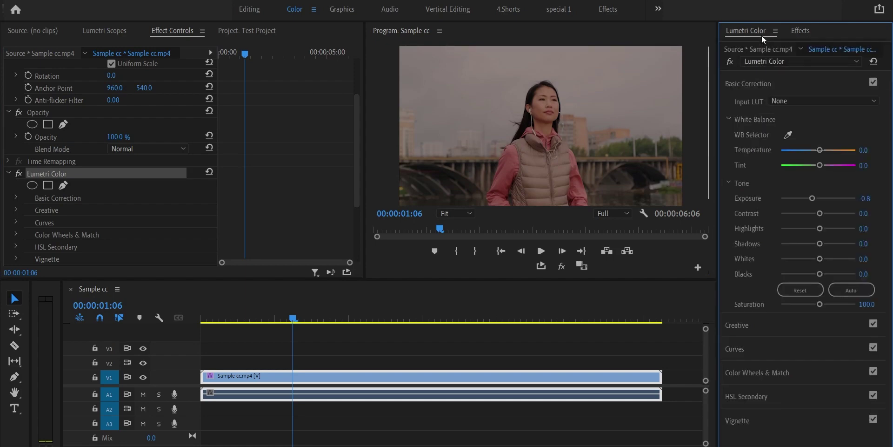
{"action": "key", "text": "Delete"}
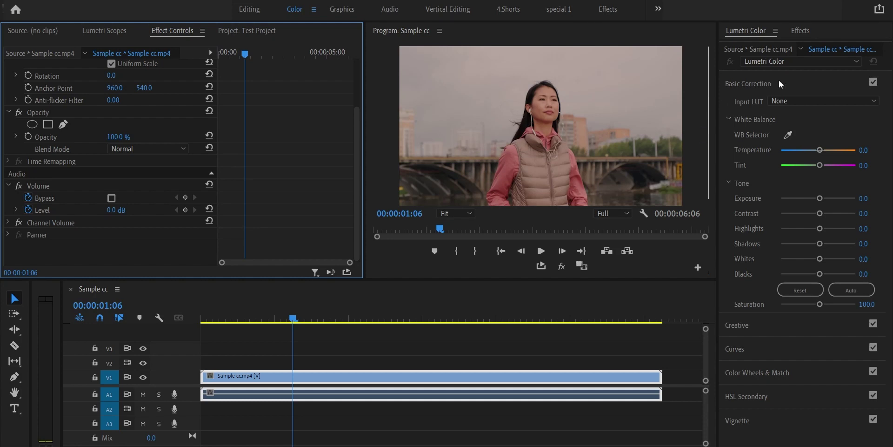
Step: Set Temperature to -22.5 and raise Exposure, with Lumetri Scopes shown
{"action": "left_click", "coordinate": [780, 82]}
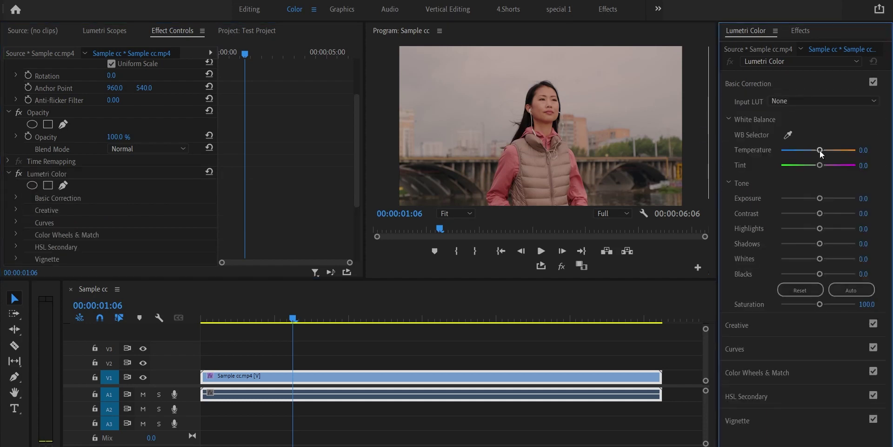
{"action": "left_click_drag", "start_coordinate": [822, 152], "coordinate": [810, 150]}
{"action": "left_click", "coordinate": [128, 39]}
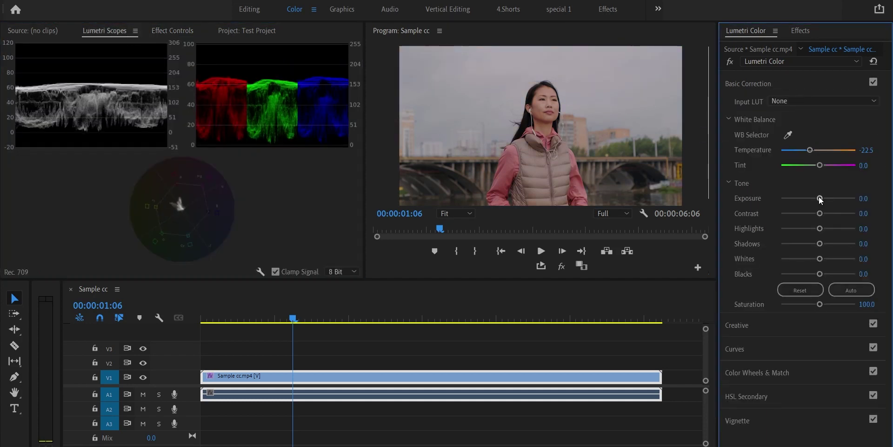
{"action": "left_click_drag", "start_coordinate": [819, 196], "coordinate": [823, 197]}
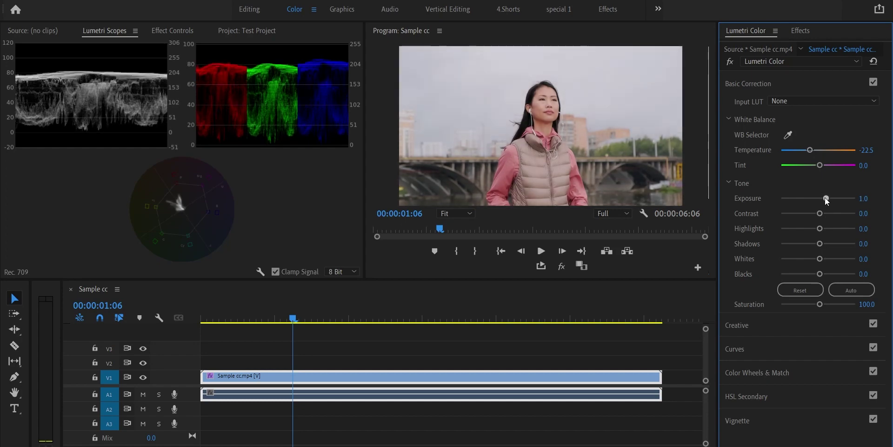
Step: Toggle Basic Correction off and on to compare before and after
{"action": "left_click", "coordinate": [872, 83]}
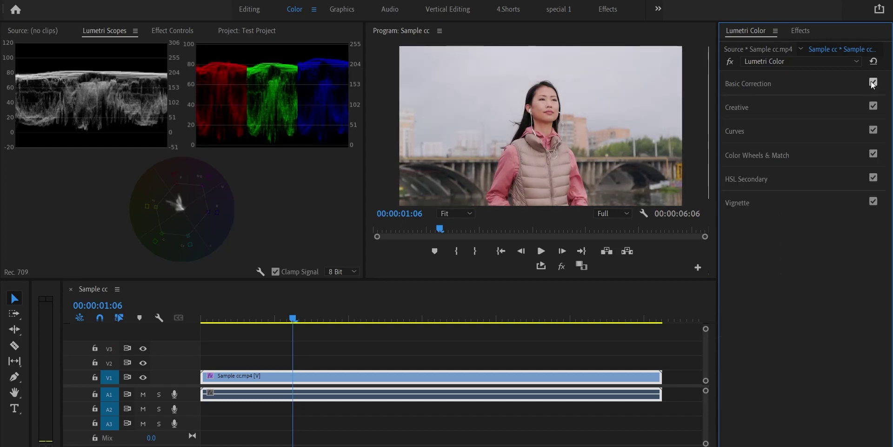
{"action": "left_click", "coordinate": [873, 83]}
{"action": "left_click", "coordinate": [873, 83]}
{"action": "left_click", "coordinate": [873, 83]}
{"action": "left_click", "coordinate": [873, 83]}
Step: Apply the SL BLUE COLD creative look and lower its Intensity
{"action": "left_click", "coordinate": [750, 100]}
{"action": "left_click", "coordinate": [784, 125]}
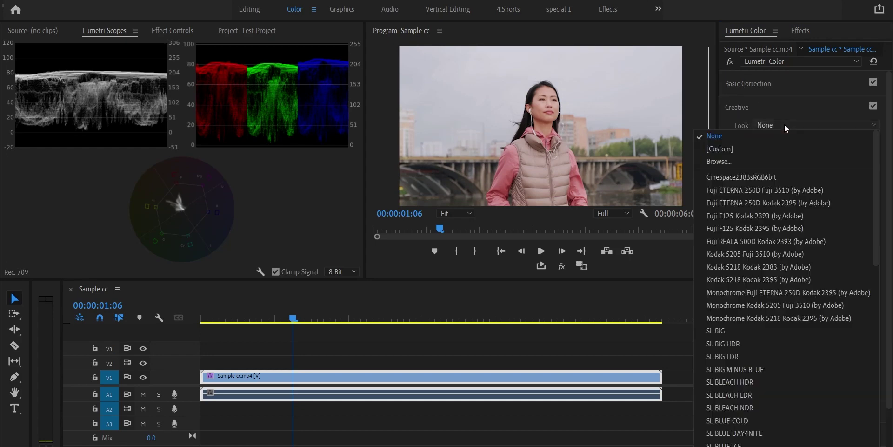
{"action": "left_click", "coordinate": [766, 419]}
{"action": "left_click_drag", "start_coordinate": [822, 219], "coordinate": [800, 219]}
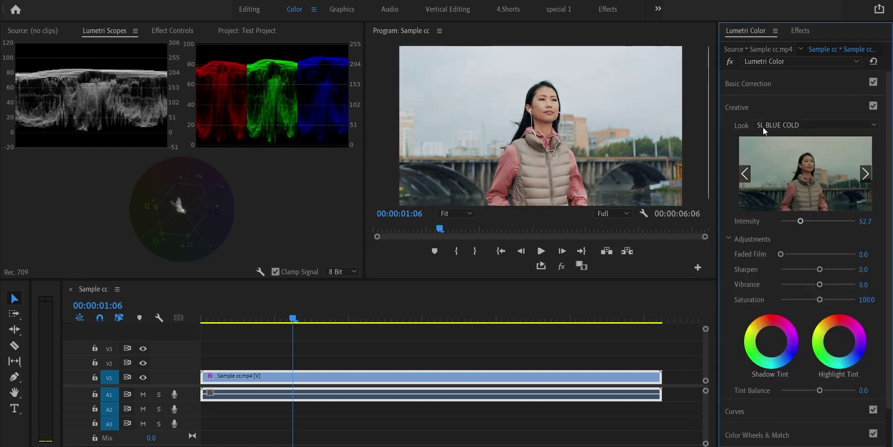
{"action": "left_click", "coordinate": [759, 109]}
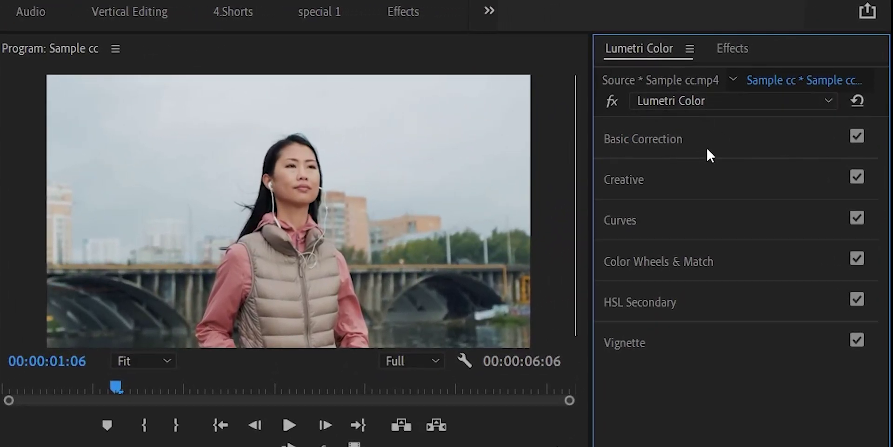
{"action": "left_click", "coordinate": [680, 140]}
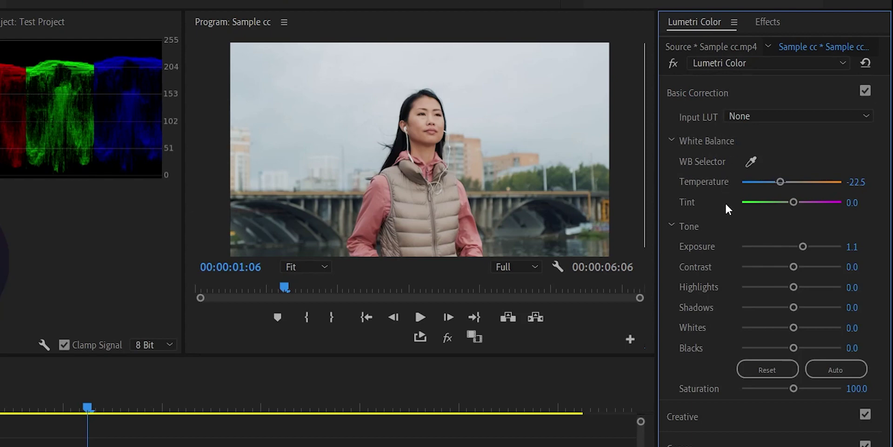
{"action": "left_click", "coordinate": [697, 95]}
{"action": "left_click", "coordinate": [726, 124]}
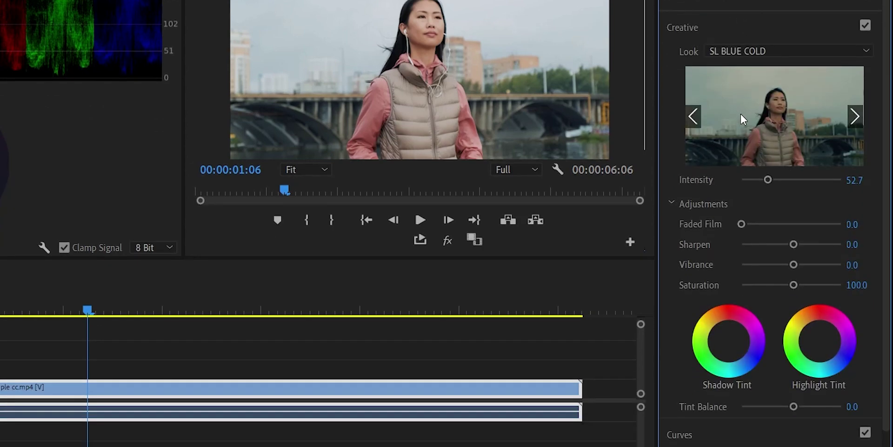
{"action": "left_click", "coordinate": [717, 29]}
{"action": "left_click", "coordinate": [713, 52]}
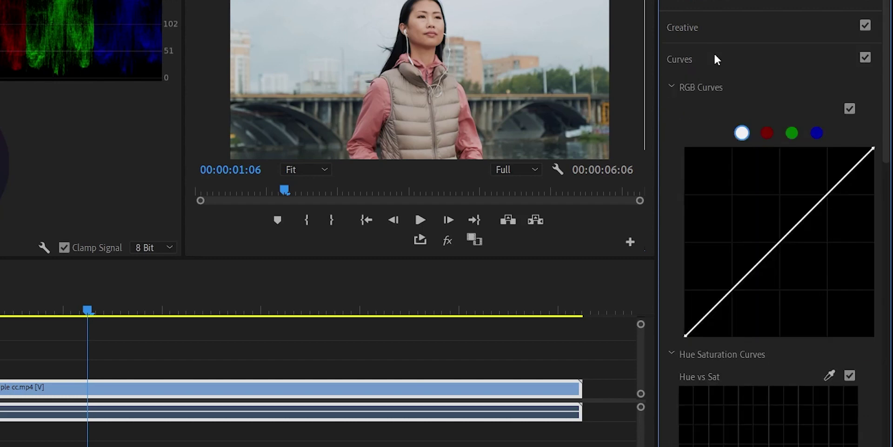
{"action": "scroll", "coordinate": [730, 65], "scroll_direction": "down", "scroll_amount": 1}
{"action": "scroll", "coordinate": [721, 68], "scroll_direction": "up", "scroll_amount": 1}
{"action": "left_click", "coordinate": [708, 59]}
{"action": "left_click", "coordinate": [699, 88]}
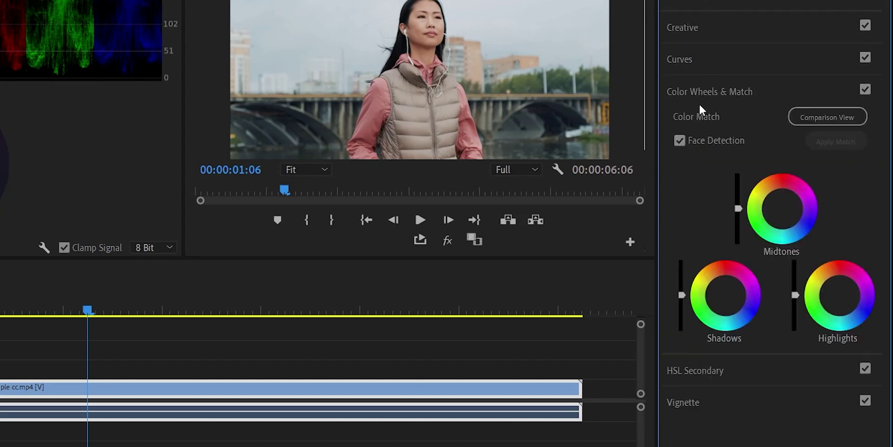
{"action": "left_click", "coordinate": [705, 93]}
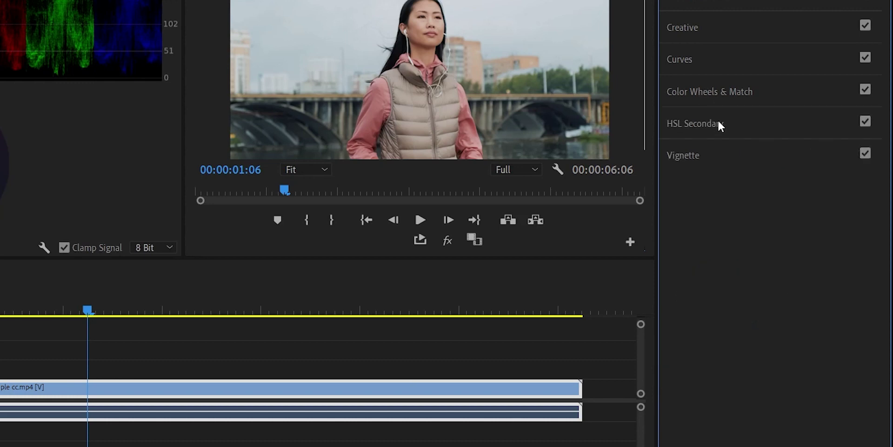
{"action": "left_click", "coordinate": [719, 124]}
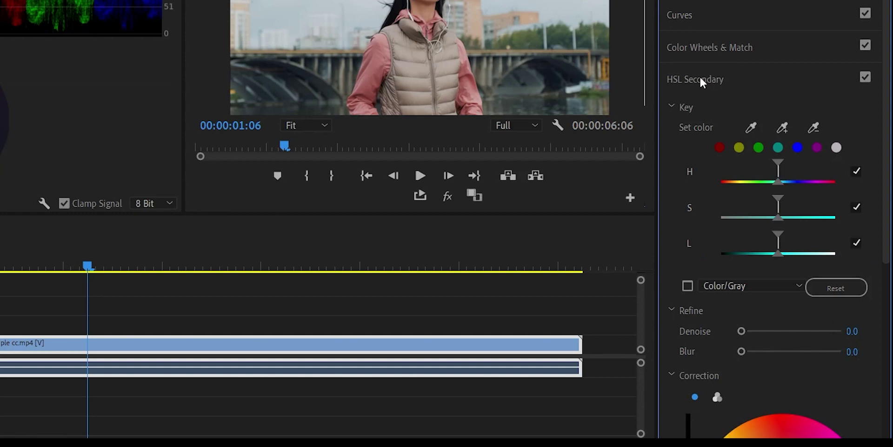
{"action": "left_click", "coordinate": [702, 79]}
{"action": "left_click", "coordinate": [717, 115]}
{"action": "left_click", "coordinate": [721, 111]}
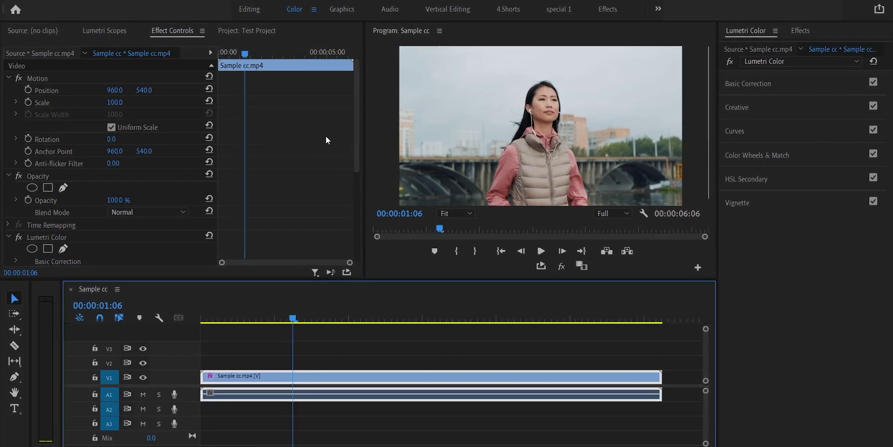
Step: Delete the existing Lumetri Color effect from the clip
{"action": "left_click", "coordinate": [358, 143]}
{"action": "scroll", "coordinate": [358, 142], "scroll_direction": "down", "scroll_amount": 3}
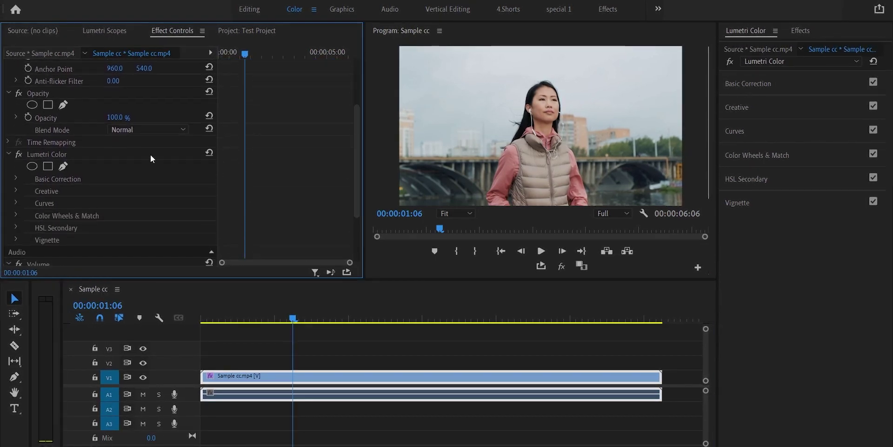
{"action": "left_click", "coordinate": [93, 155]}
{"action": "key", "text": "Delete"}
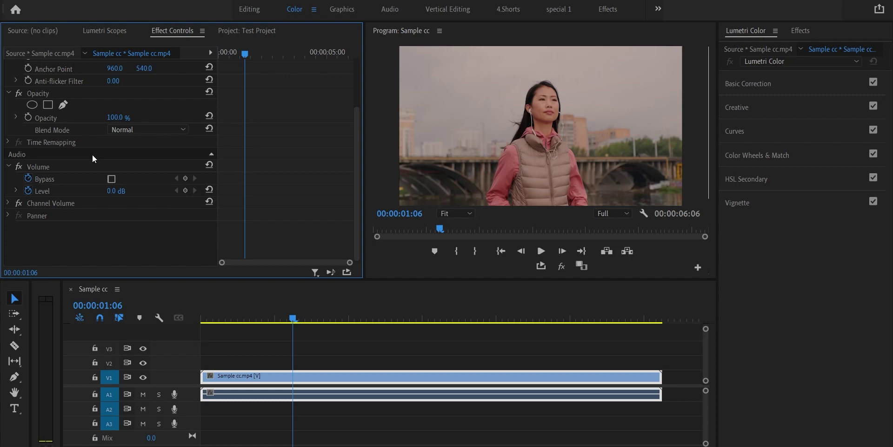
Step: Set Basic Correction Exposure to 0.7 and Contrast to 17.8
{"action": "left_click", "coordinate": [805, 83]}
{"action": "left_click_drag", "start_coordinate": [820, 213], "coordinate": [824, 198]}
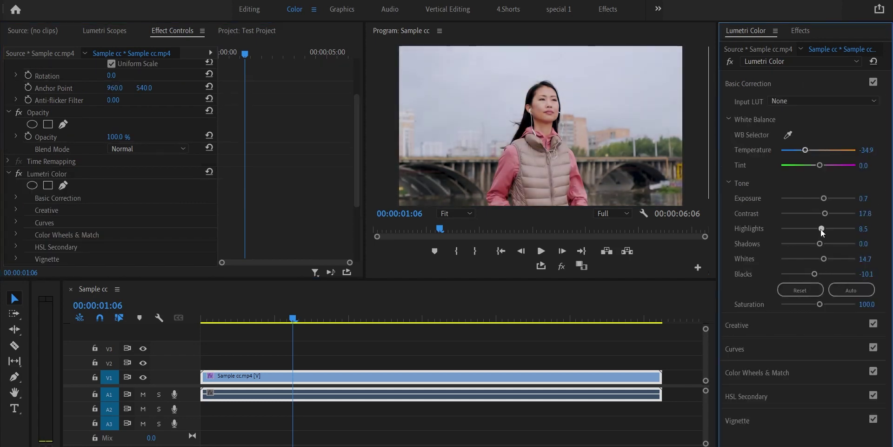
{"action": "left_click", "coordinate": [791, 84]}
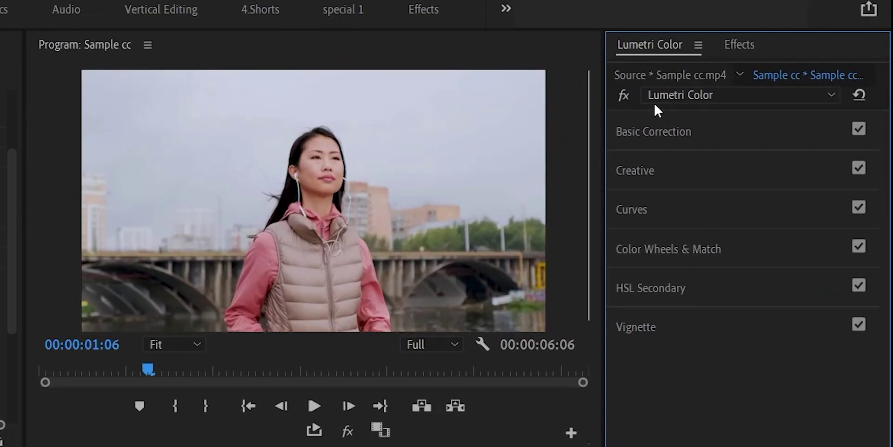
Step: Rename the clip's Lumetri Color effect 'Color correction' from the Lumetri effect list
{"action": "left_click", "coordinate": [804, 100]}
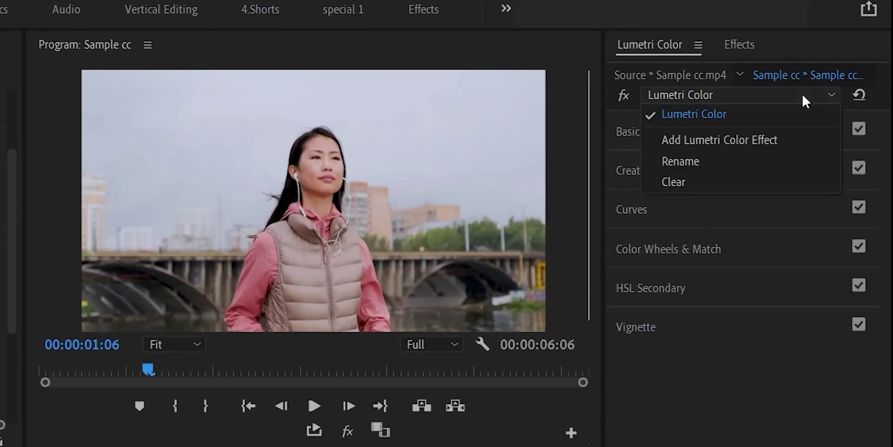
{"action": "left_click", "coordinate": [808, 158]}
{"action": "type", "text": "Color co"}
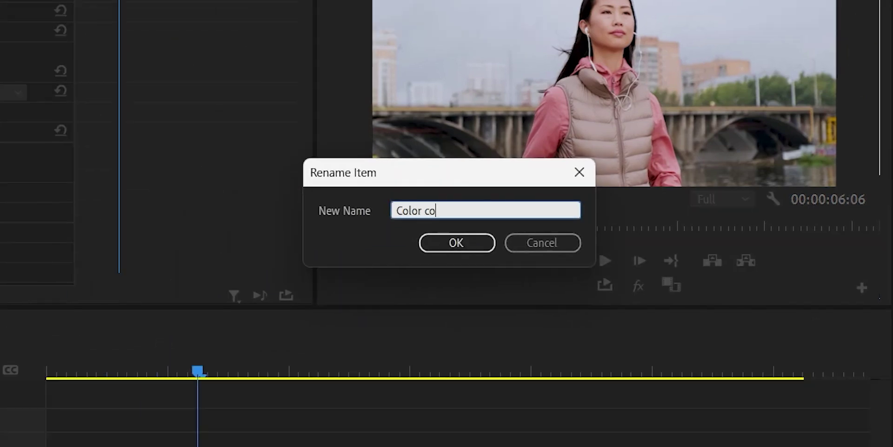
{"action": "type", "text": "rrection"}
{"action": "left_click", "coordinate": [447, 242]}
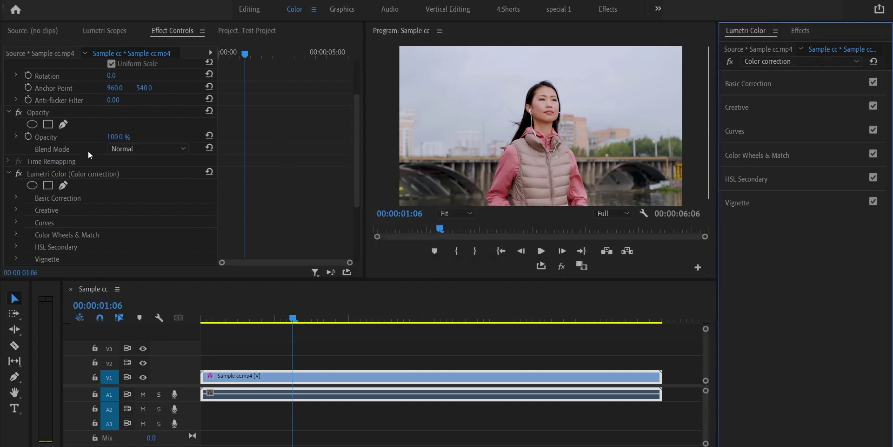
Step: Collapse Color correction and bypass the grade briefly to compare
{"action": "left_click", "coordinate": [9, 173]}
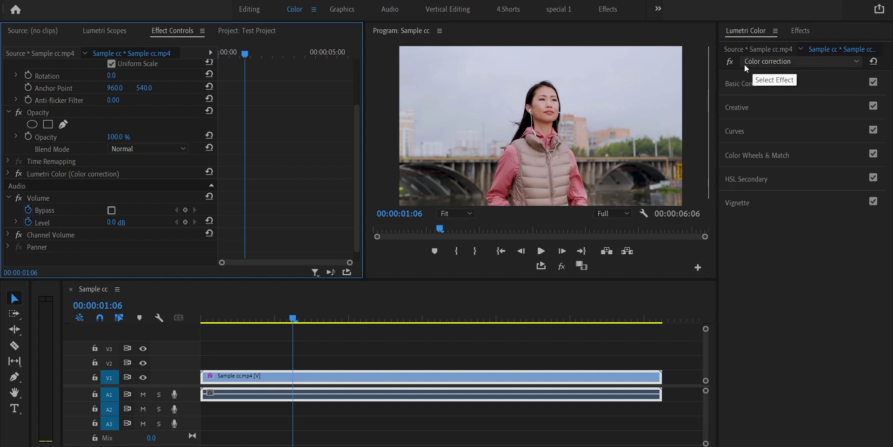
{"action": "left_click", "coordinate": [731, 62]}
{"action": "left_click", "coordinate": [731, 62]}
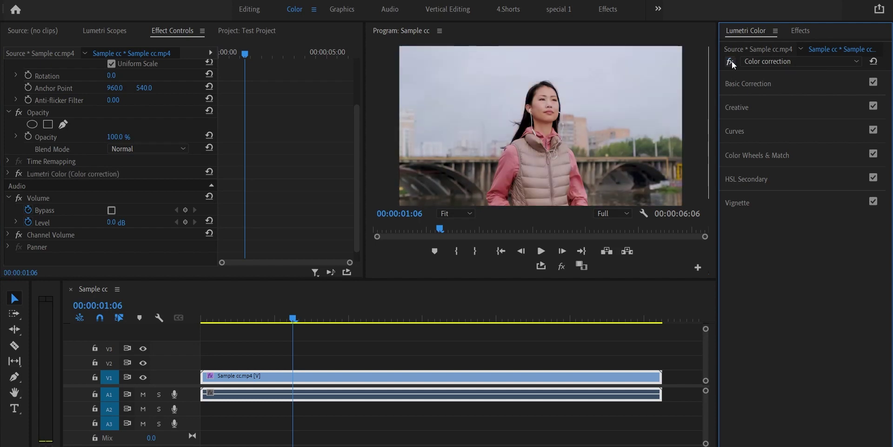
Step: Add a second Lumetri Color effect named 'Color Grading'
{"action": "left_click", "coordinate": [844, 60]}
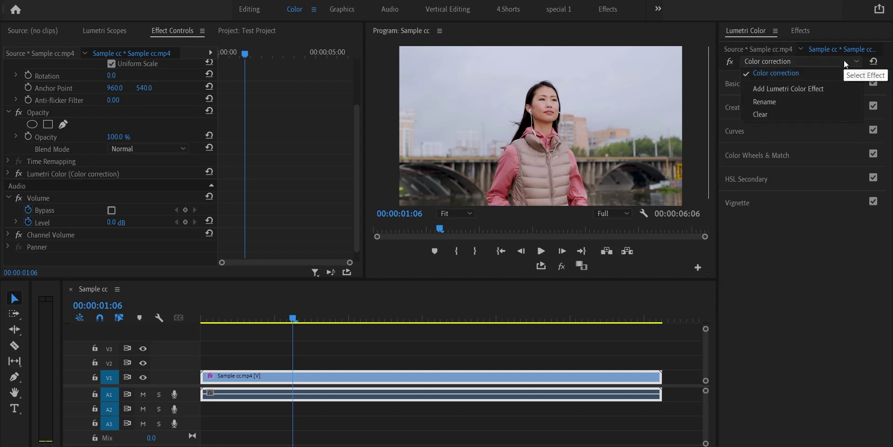
{"action": "left_click", "coordinate": [811, 84]}
{"action": "left_click", "coordinate": [797, 58]}
{"action": "left_click", "coordinate": [799, 116]}
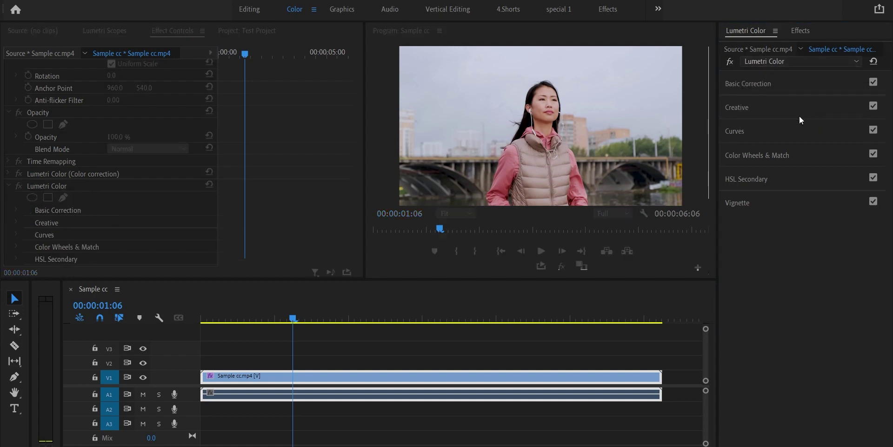
{"action": "type", "text": "Color Grading"}
{"action": "key", "text": "Return"}
Step: Give Color Grading the SL BLUE COLD look, Vibrance 41.1 and Saturation 89.9
{"action": "left_click", "coordinate": [791, 108]}
{"action": "left_click", "coordinate": [797, 124]}
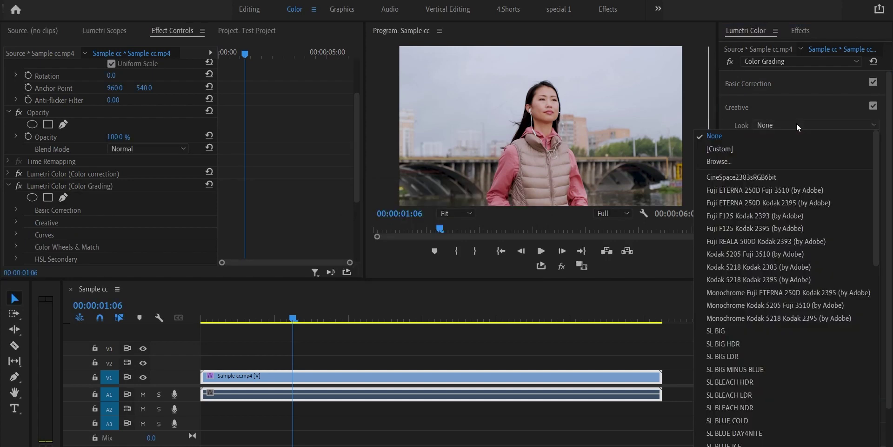
{"action": "left_click", "coordinate": [777, 400]}
{"action": "left_click_drag", "start_coordinate": [854, 221], "coordinate": [801, 221]}
{"action": "mouse_move", "coordinate": [820, 283]}
{"action": "left_mouse_down"}
{"action": "mouse_move", "coordinate": [827, 285]}
{"action": "mouse_move", "coordinate": [814, 300]}
{"action": "mouse_move", "coordinate": [833, 283]}
{"action": "left_mouse_up"}
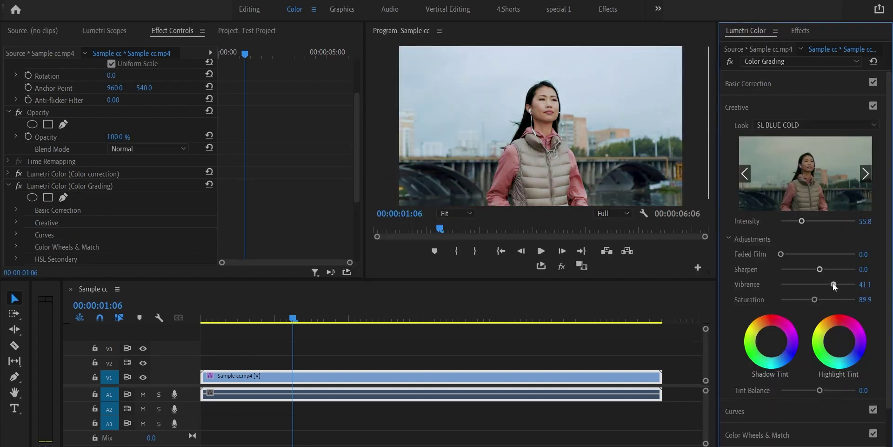
{"action": "left_click", "coordinate": [754, 106]}
{"action": "left_click", "coordinate": [771, 58]}
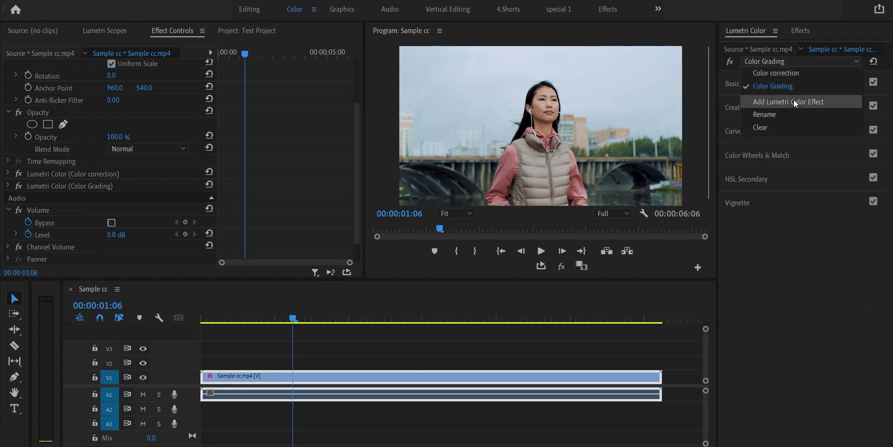
Step: Add a third Lumetri effect named 'Vignette' with Vignette Amount -0.6
{"action": "left_click", "coordinate": [794, 114]}
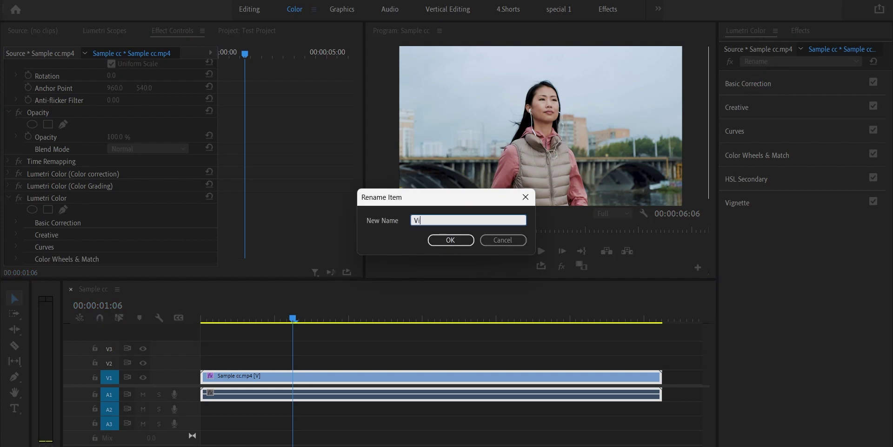
{"action": "type", "text": "Vignette"}
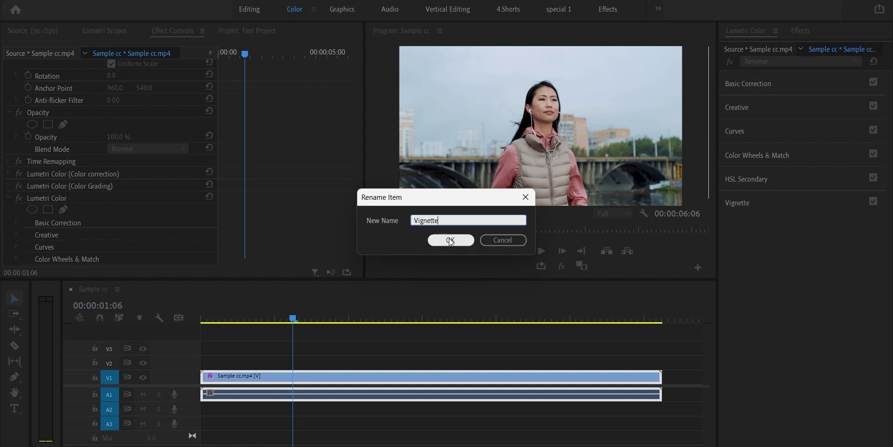
{"action": "key", "text": "Return"}
{"action": "left_click", "coordinate": [783, 203]}
{"action": "left_click_drag", "start_coordinate": [820, 221], "coordinate": [814, 221]}
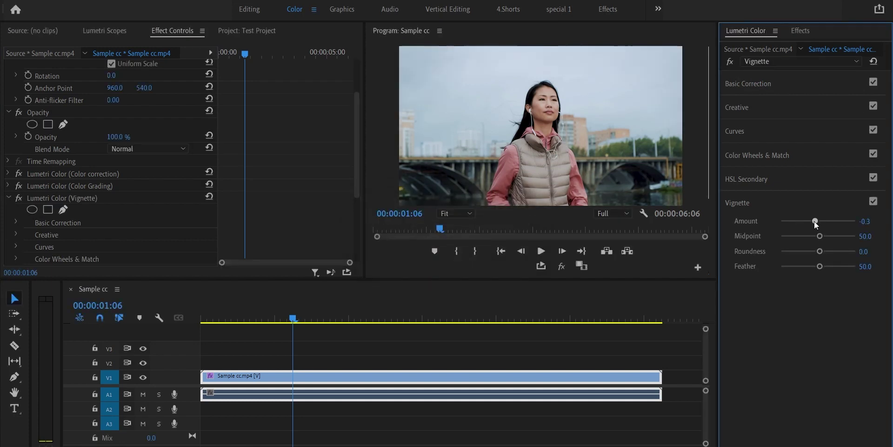
{"action": "left_click", "coordinate": [790, 202]}
{"action": "left_click", "coordinate": [187, 32]}
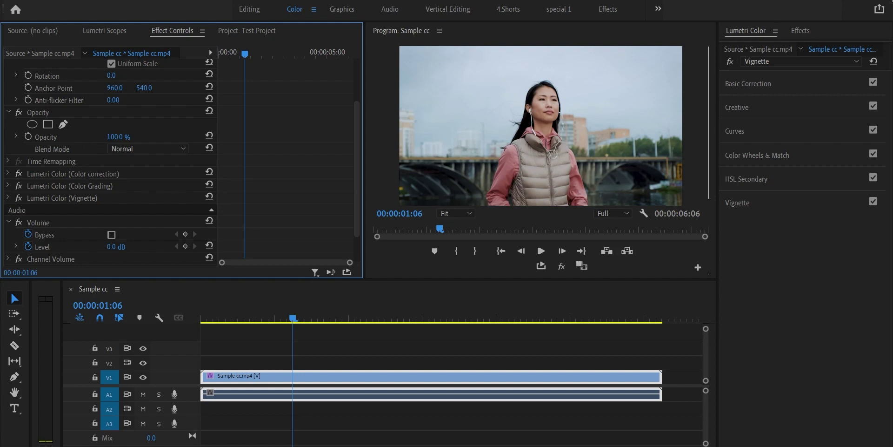
Step: Select the Color correction effect and adjust its Basic Correction Temperature
{"action": "left_click", "coordinate": [761, 62]}
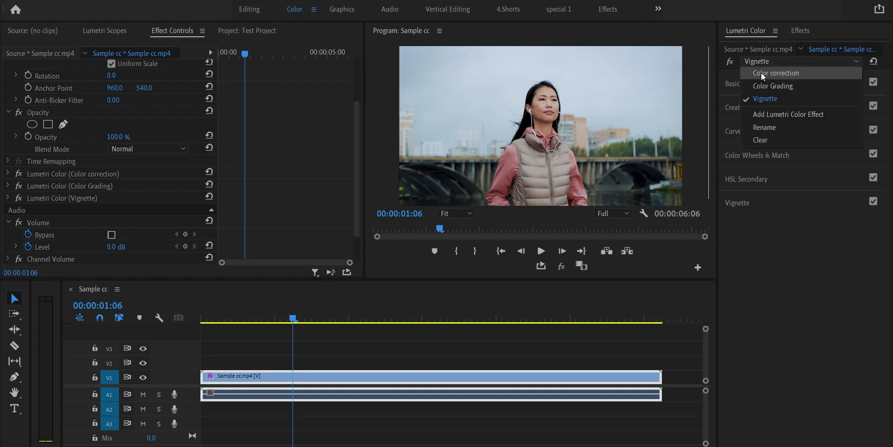
{"action": "left_click", "coordinate": [762, 73]}
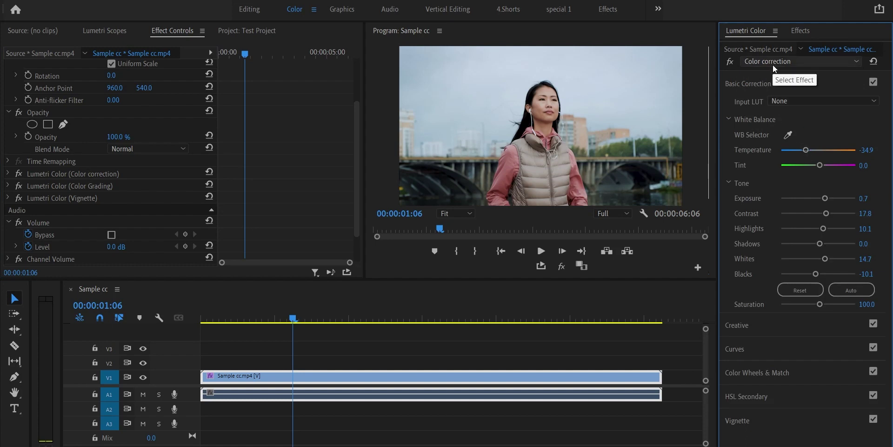
{"action": "left_click", "coordinate": [808, 152]}
{"action": "left_click", "coordinate": [770, 76]}
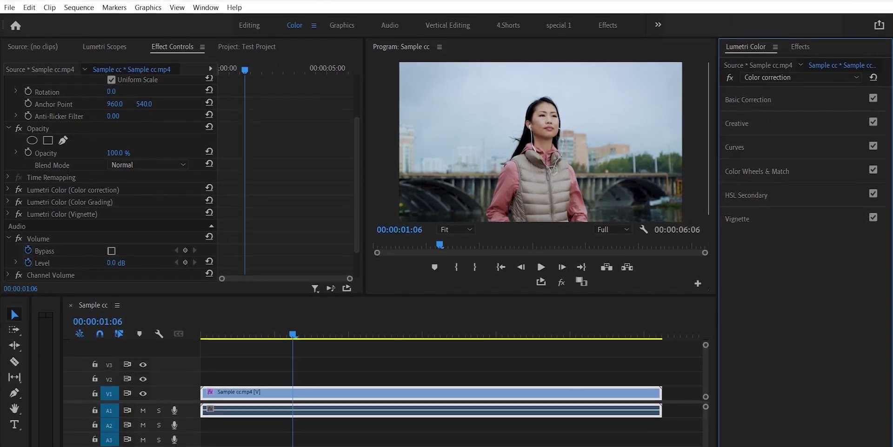
Step: Enable Display Color Management (requires GPU acceleration) in General preferences and confirm with OK
{"action": "left_click", "coordinate": [30, 8]}
{"action": "mouse_move", "coordinate": [97, 364]}
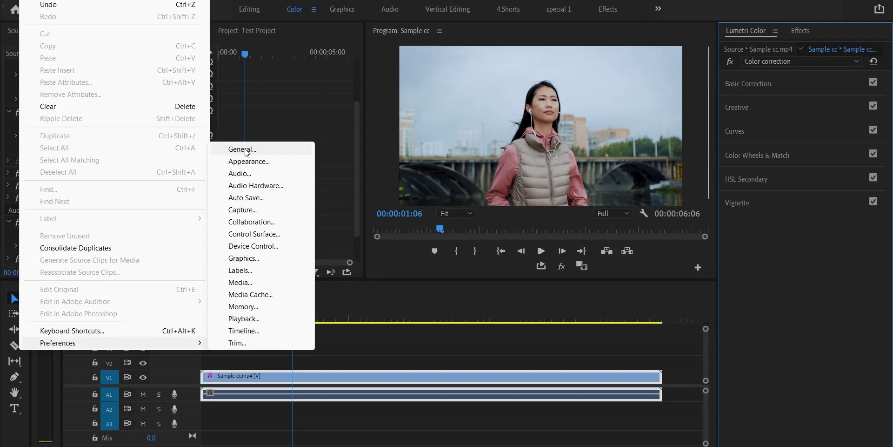
{"action": "left_click", "coordinate": [242, 149]}
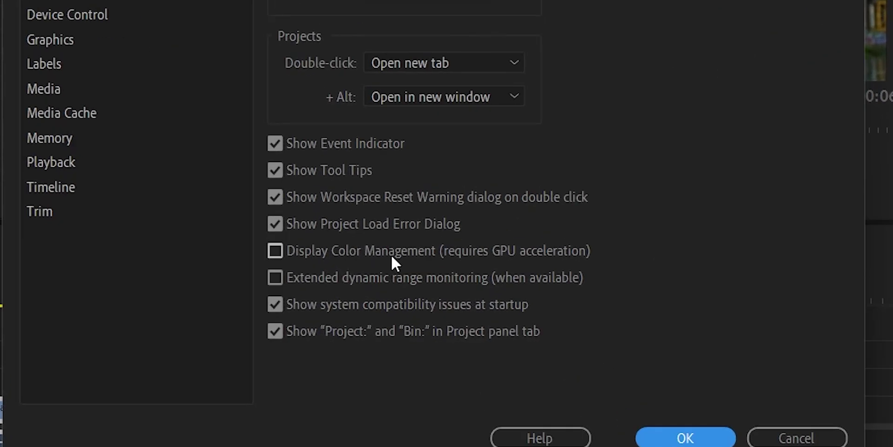
{"action": "left_click", "coordinate": [281, 253]}
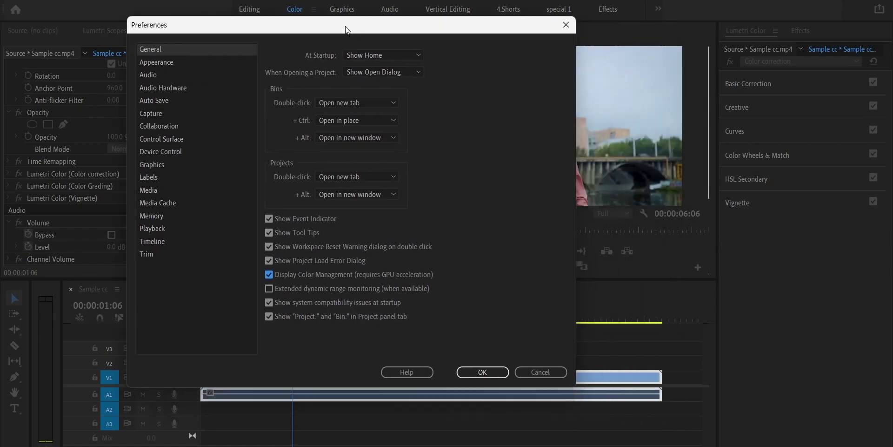
{"action": "left_click_drag", "start_coordinate": [237, 7], "coordinate": [213, 10]}
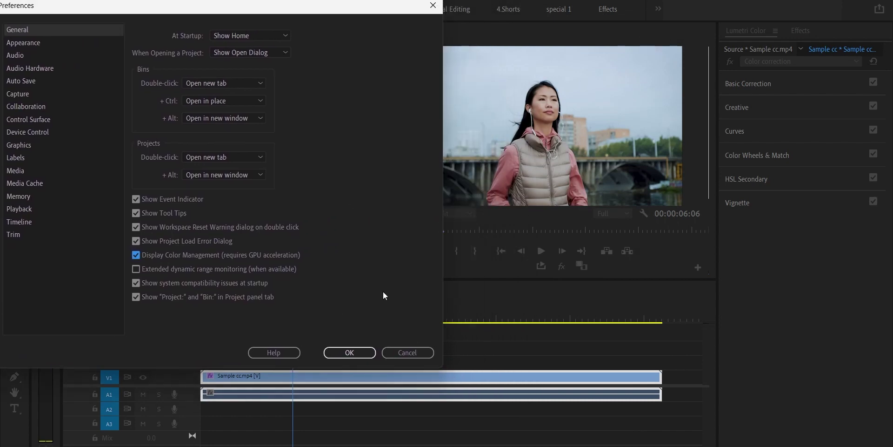
{"action": "left_click", "coordinate": [355, 351]}
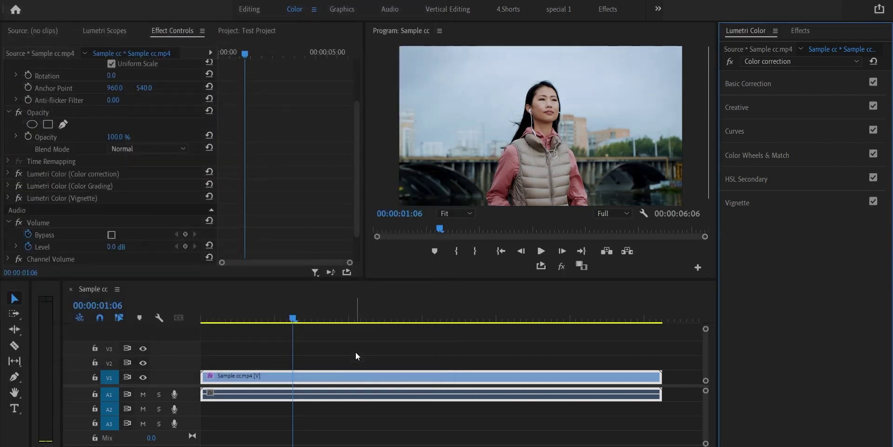